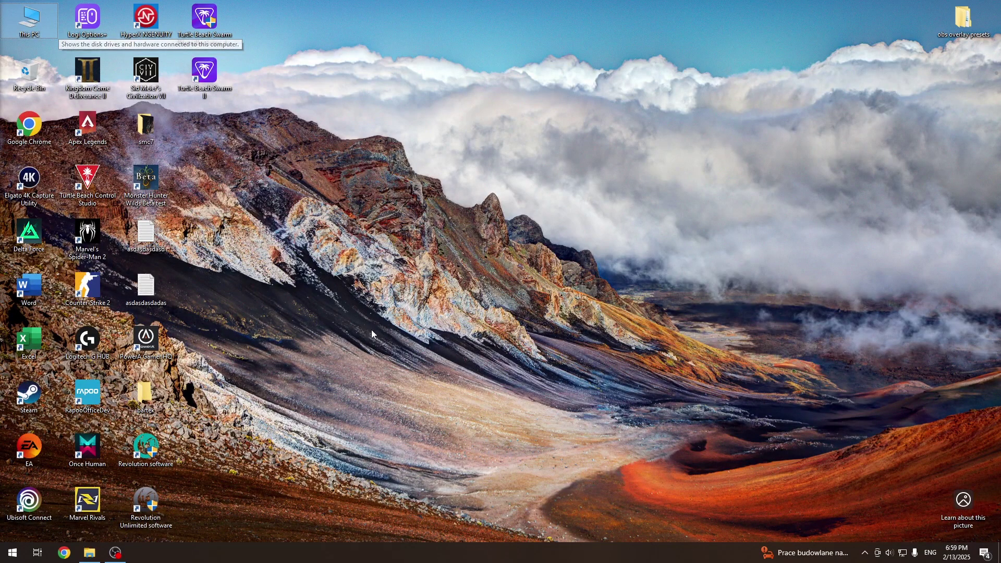
Launch Swarm II and go to the Stealth 600 headset's equalizer page
double_click(29, 19)
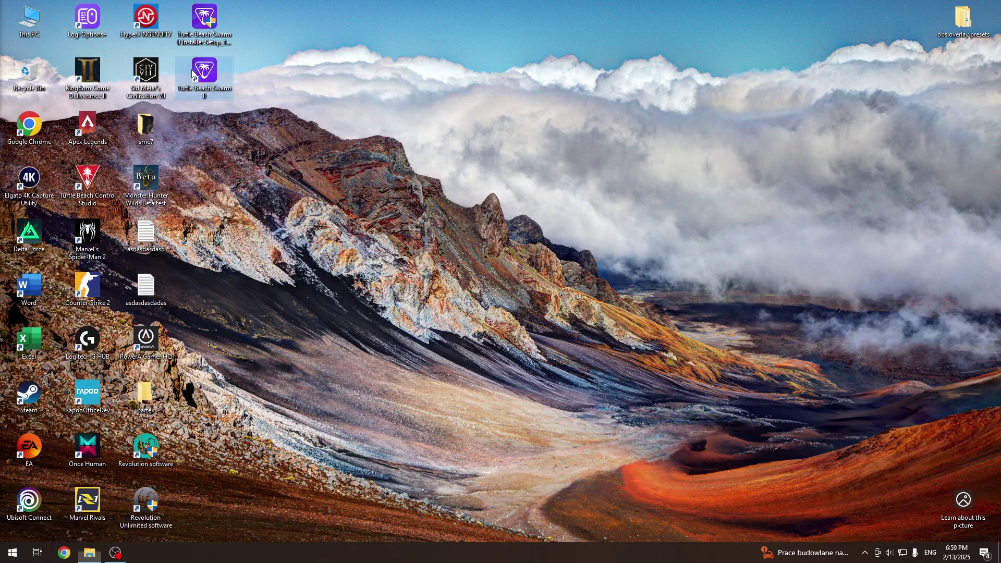
click(491, 258)
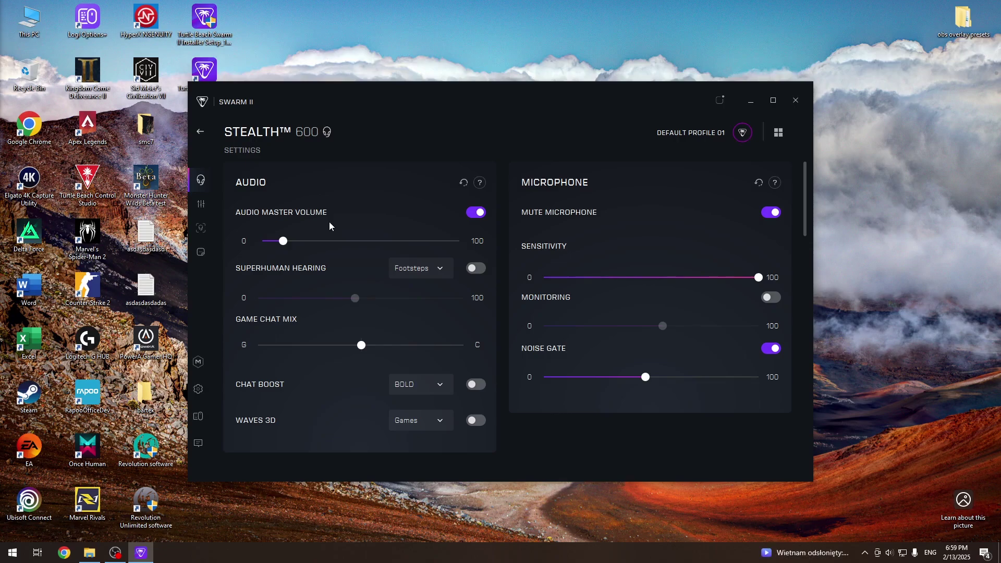
click(201, 203)
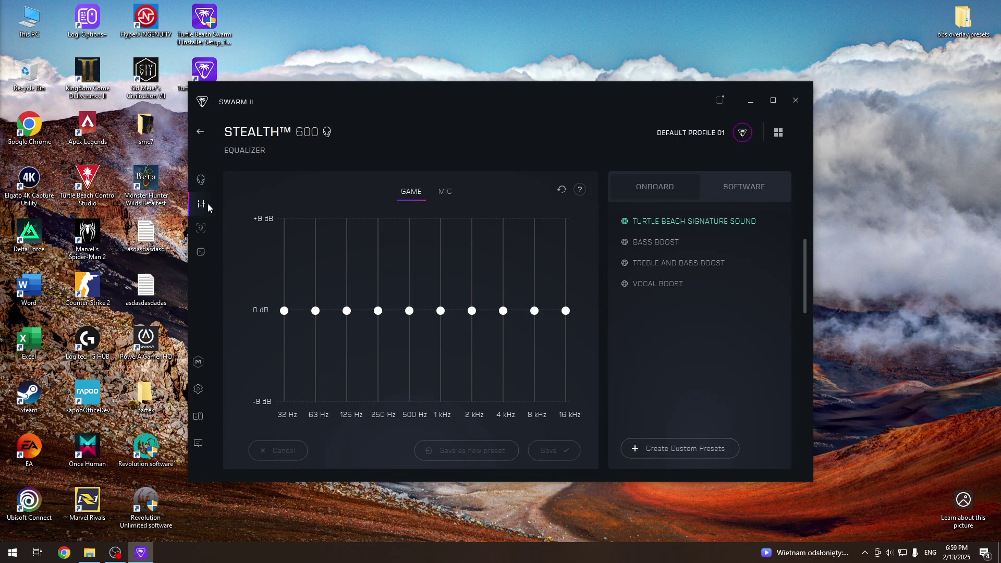
Begin a new custom EQ preset stored Onboard and continue to its flat equalizer
click(689, 453)
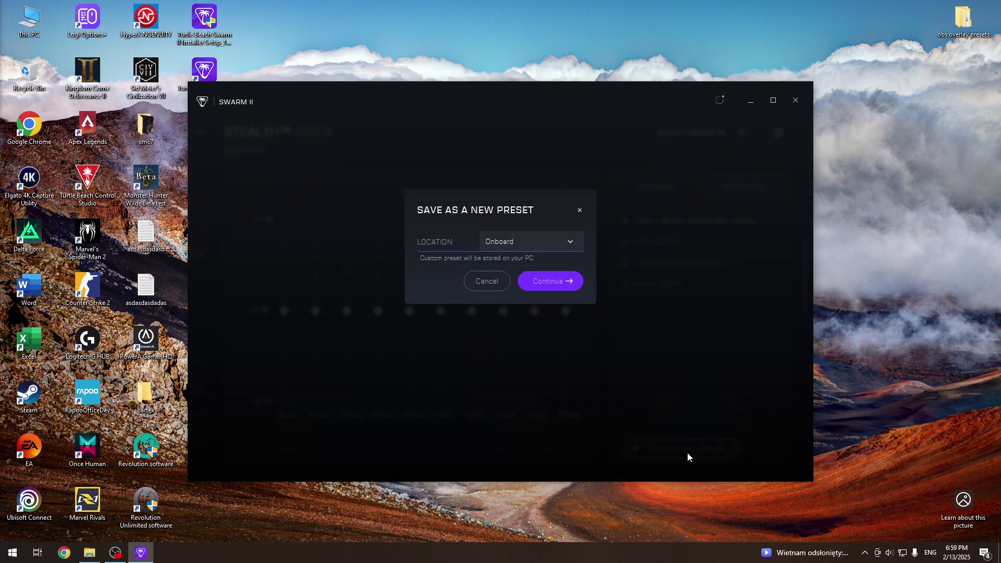
click(511, 244)
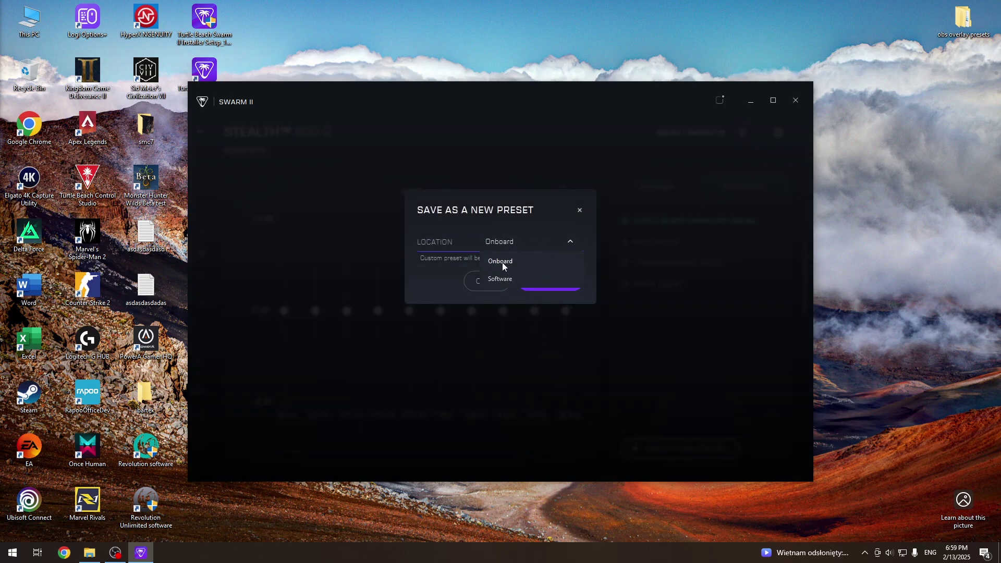
click(502, 263)
click(533, 237)
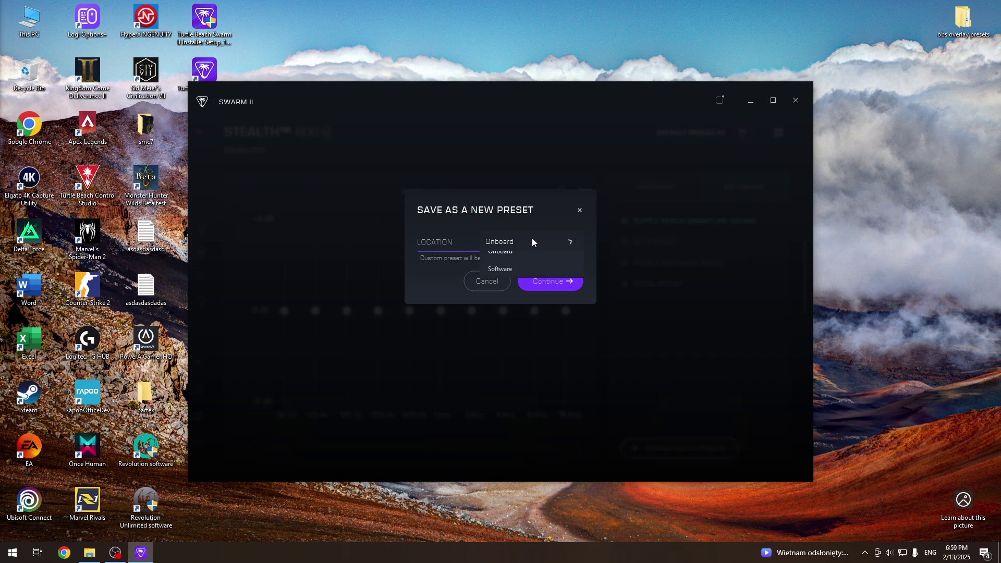
click(525, 249)
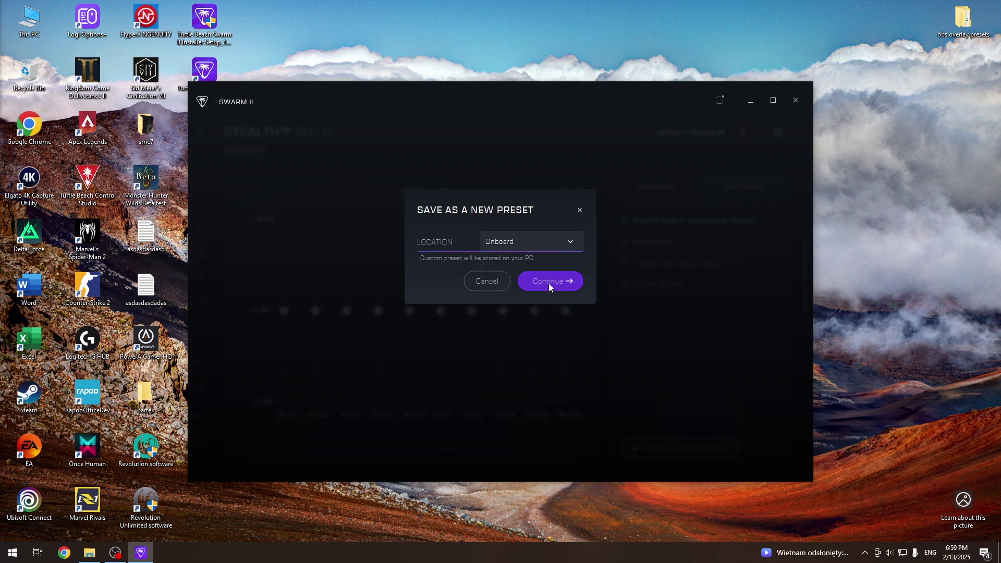
click(548, 283)
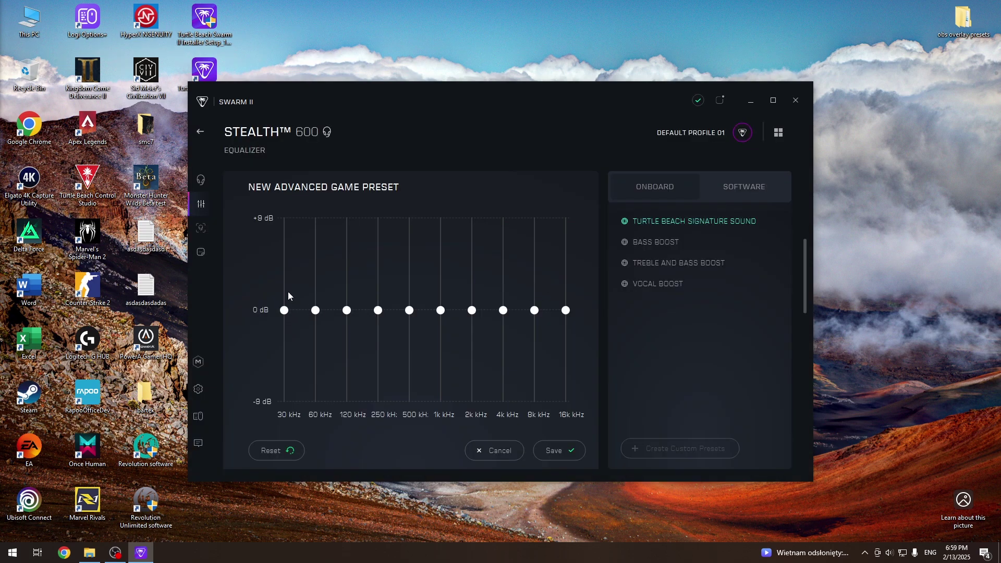
Boost the 30–250 bands above 0 dB and cut 1k–16k, with 16k near -6.5 dB
drag(284, 313, 284, 247)
drag(316, 309, 316, 253)
drag(377, 309, 378, 279)
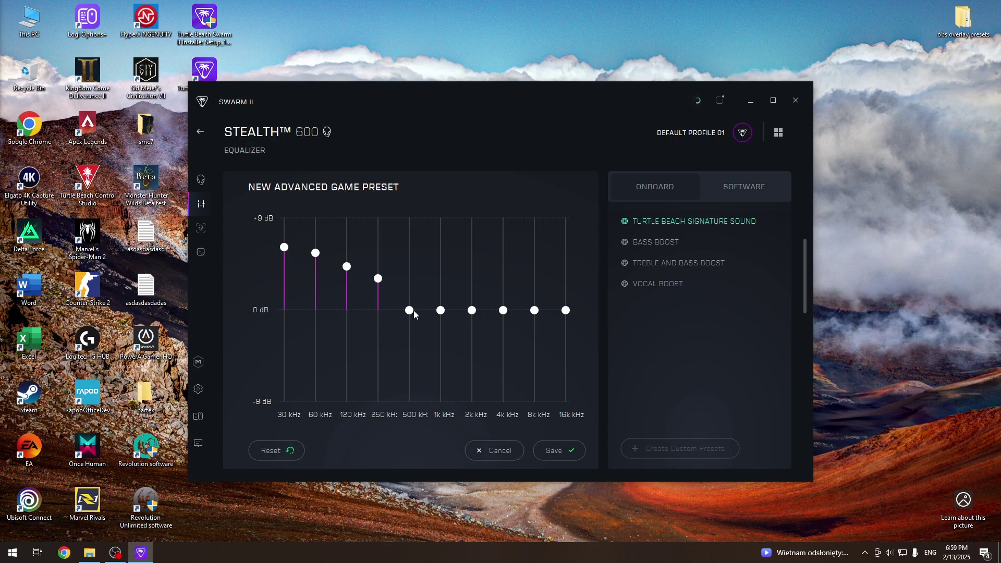
mouse_move(410, 310)
mouse_down()
mouse_move(409, 285)
mouse_move(473, 346)
mouse_up()
drag(503, 310, 504, 346)
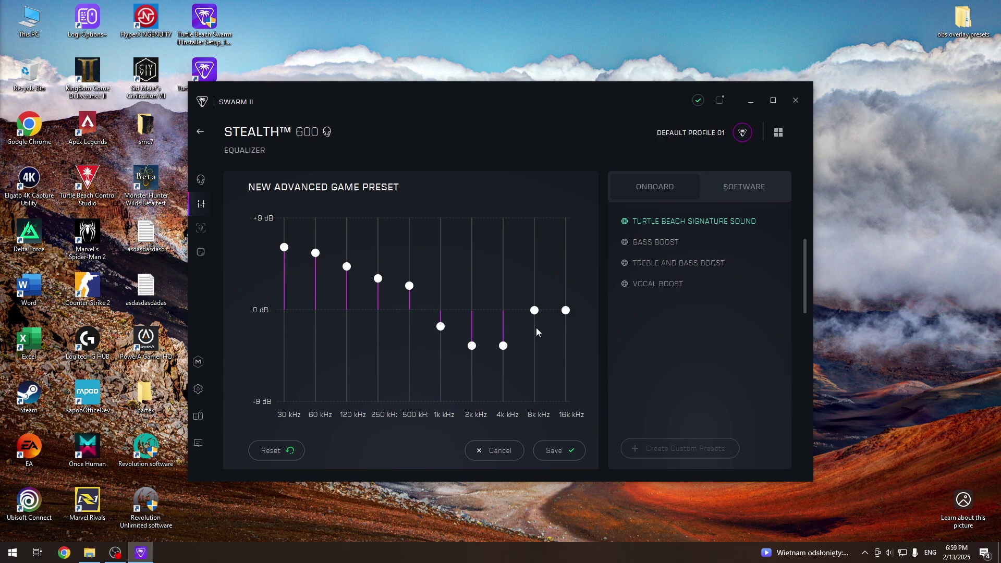
drag(539, 311, 546, 362)
drag(572, 314, 570, 381)
Save the curve with the name 'test' replacing New Preset, and acknowledge the confirmation
click(564, 452)
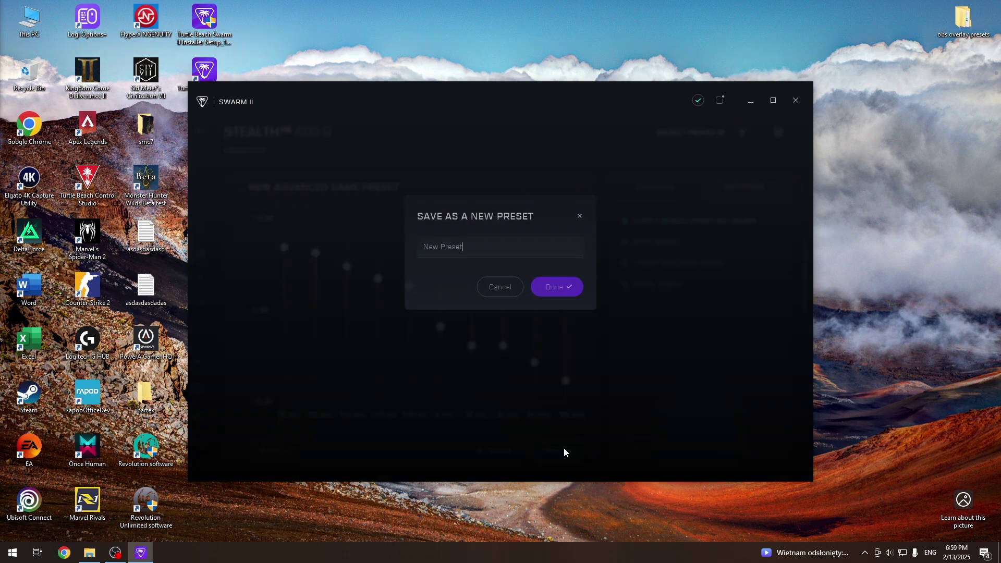
drag(461, 247, 390, 252)
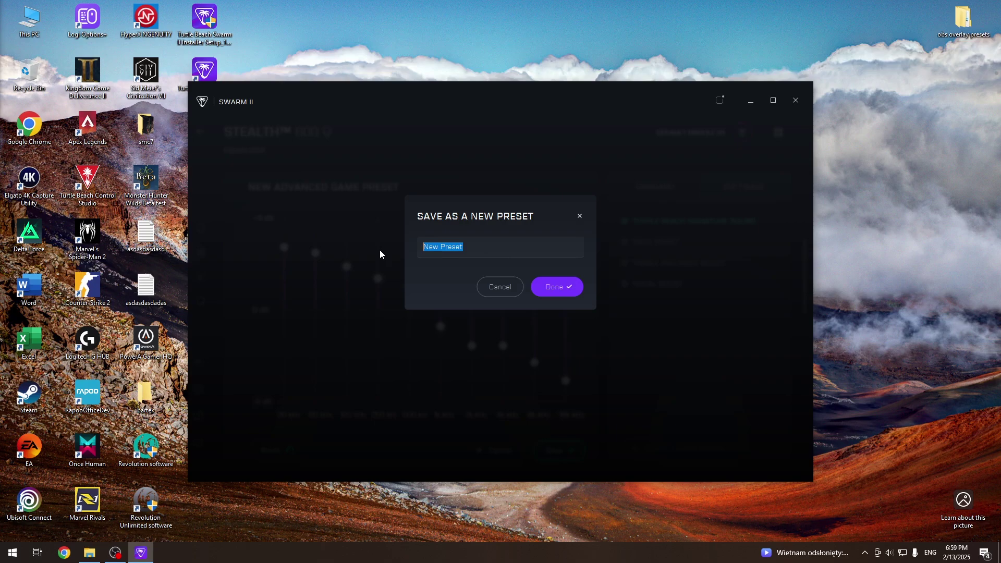
text(test)
click(564, 289)
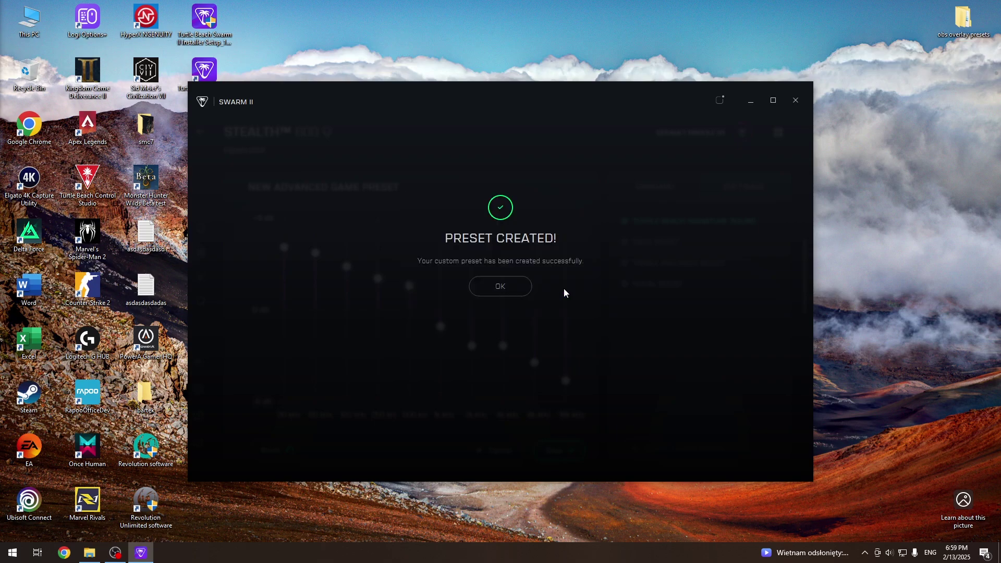
click(516, 291)
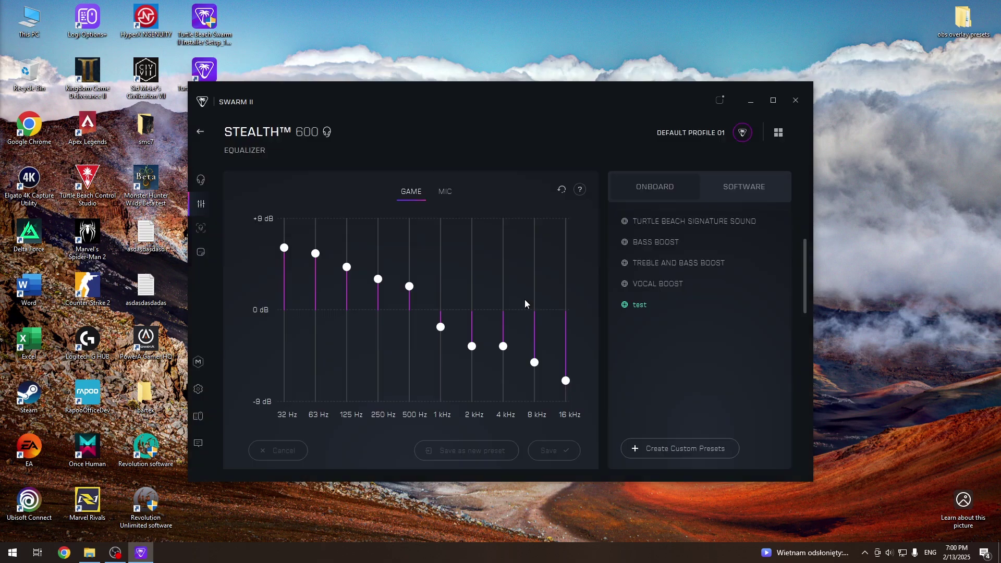
Delete the 'test' preset from its context menu, confirming with Yes, sure! and OK
right_click(639, 307)
click(682, 341)
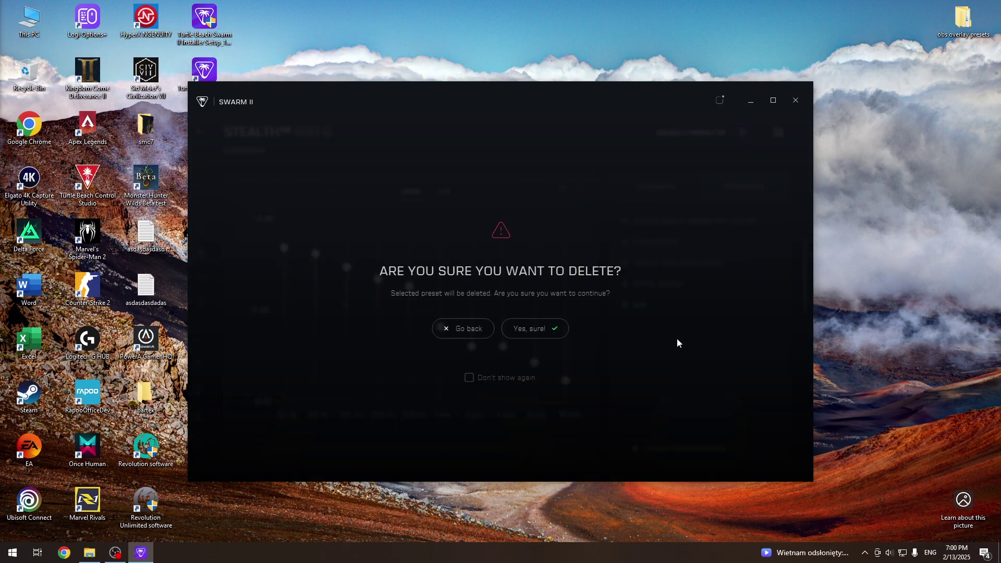
click(539, 332)
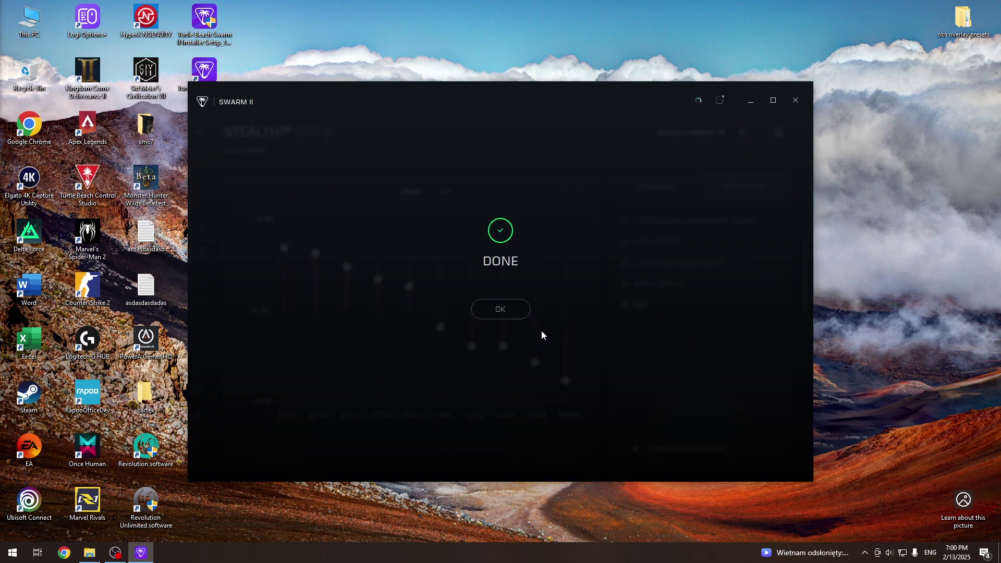
click(504, 315)
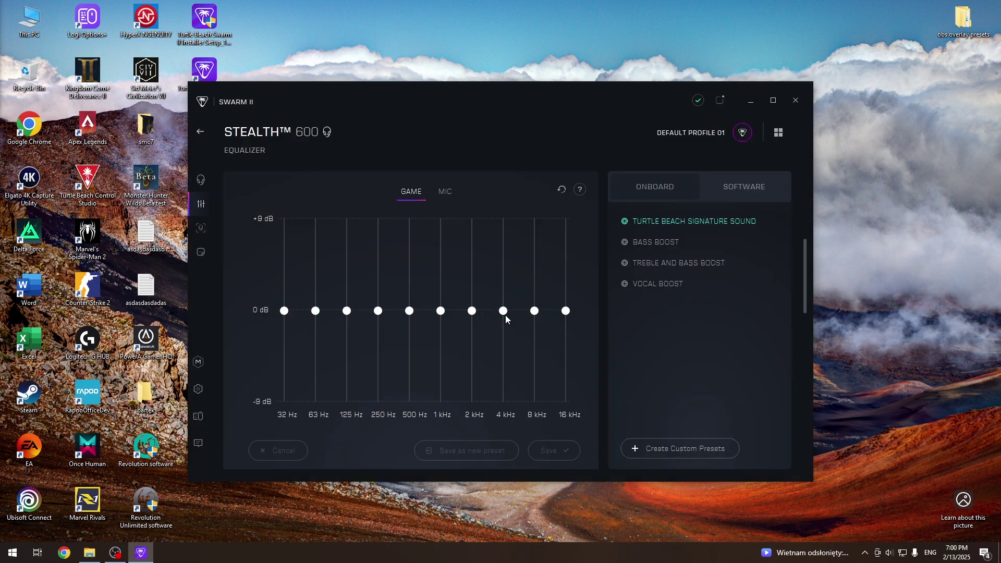